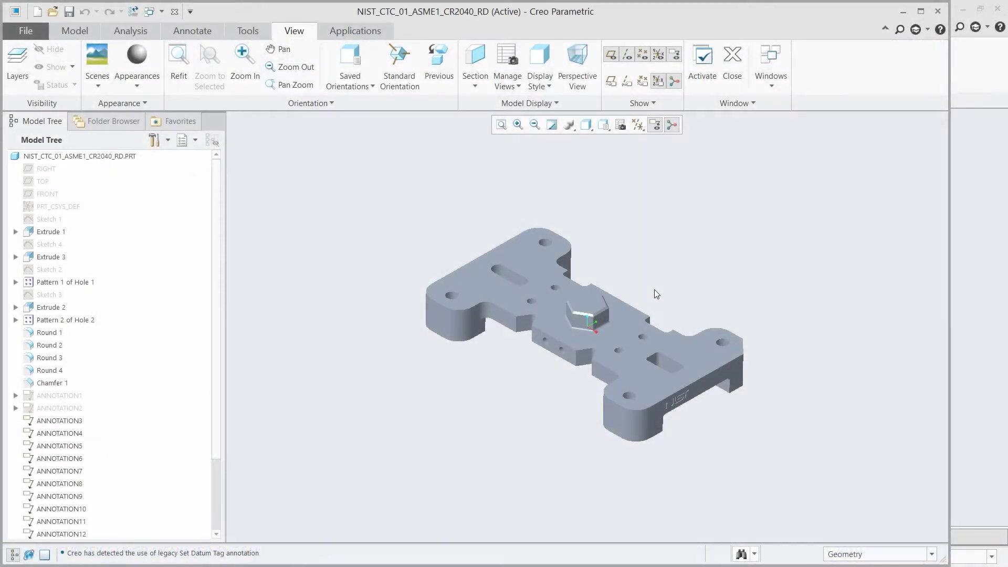
- Switch from the 3D part to the NIST_CTC_01_ASME1_CR2040_FIXED drawing and settle on sheet 1
middle_click_drag(653, 298, 524, 303)
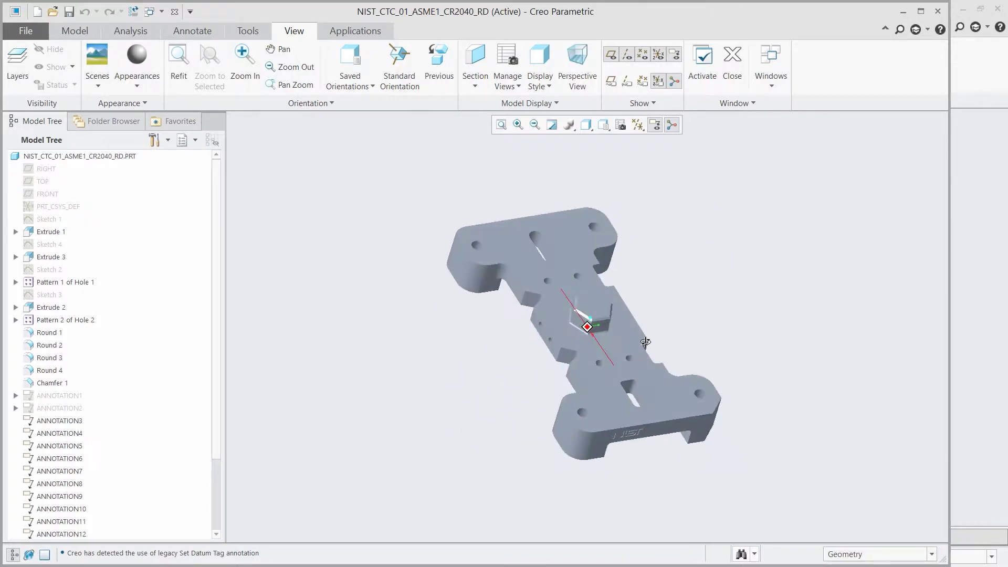
middle_click_drag(525, 302, 510, 291)
scroll(455, 162, "up", 2)
left_click(161, 11)
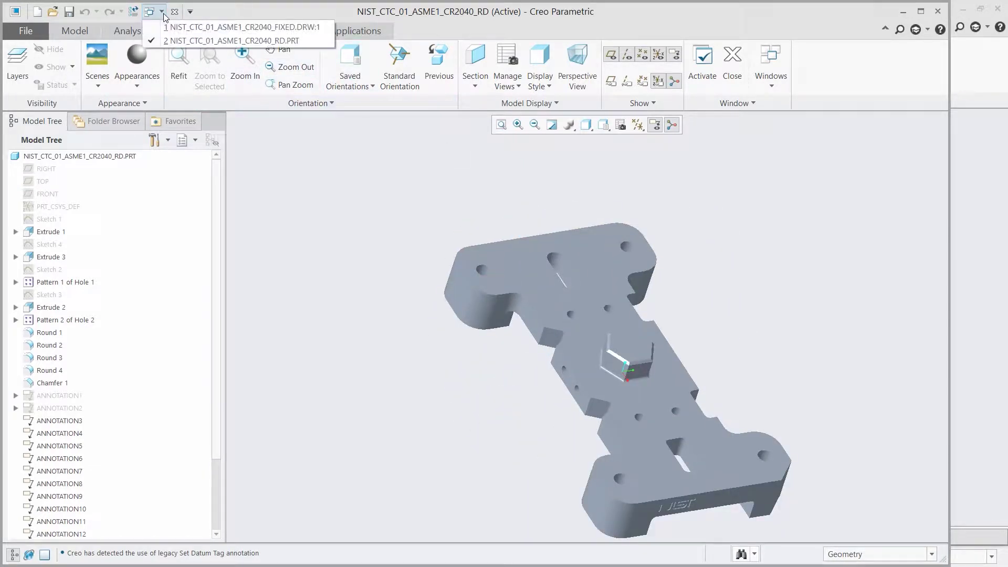
left_click(170, 29)
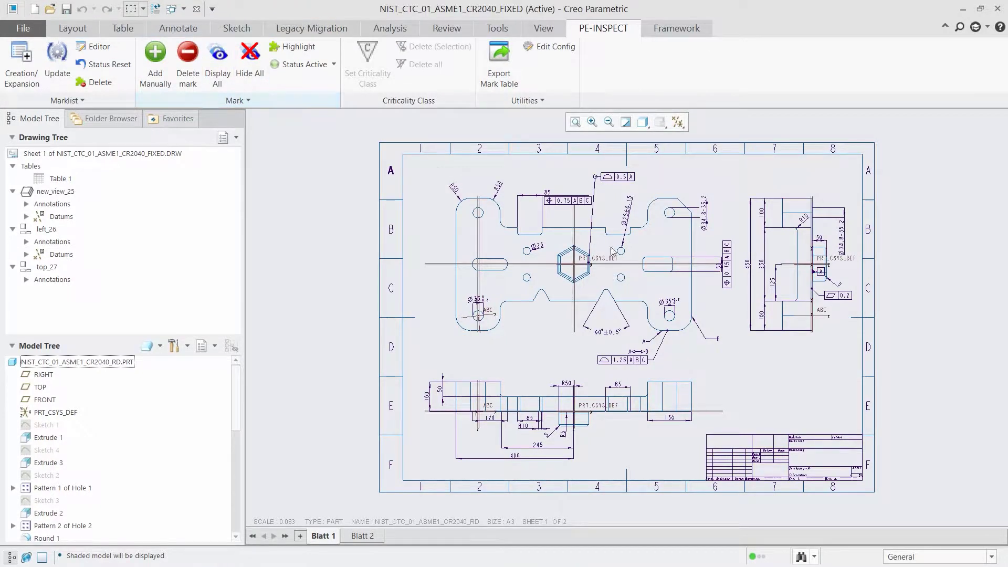
left_click(375, 537)
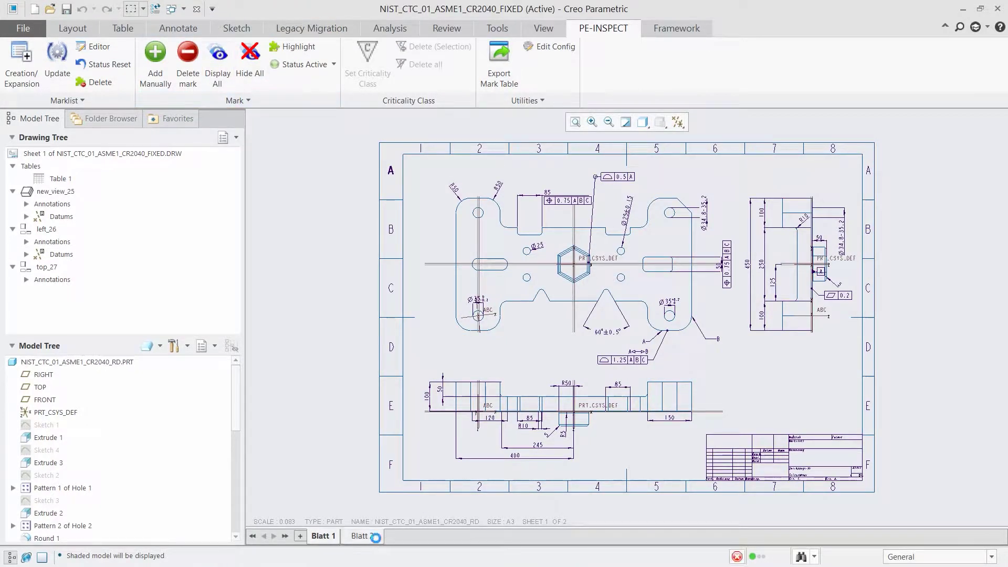
left_click(336, 539)
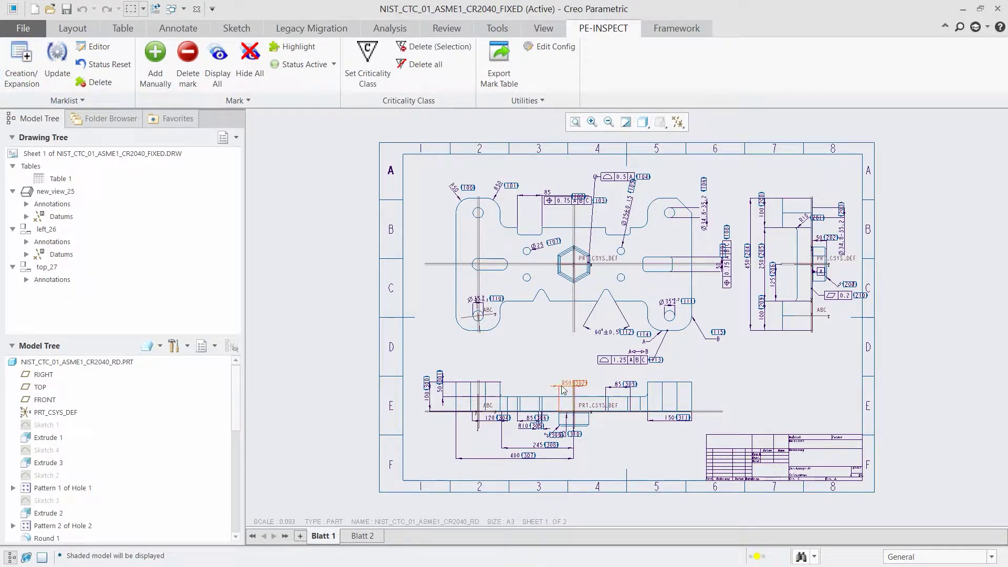
scroll(638, 245, "up", 2)
scroll(635, 249, "up", 1)
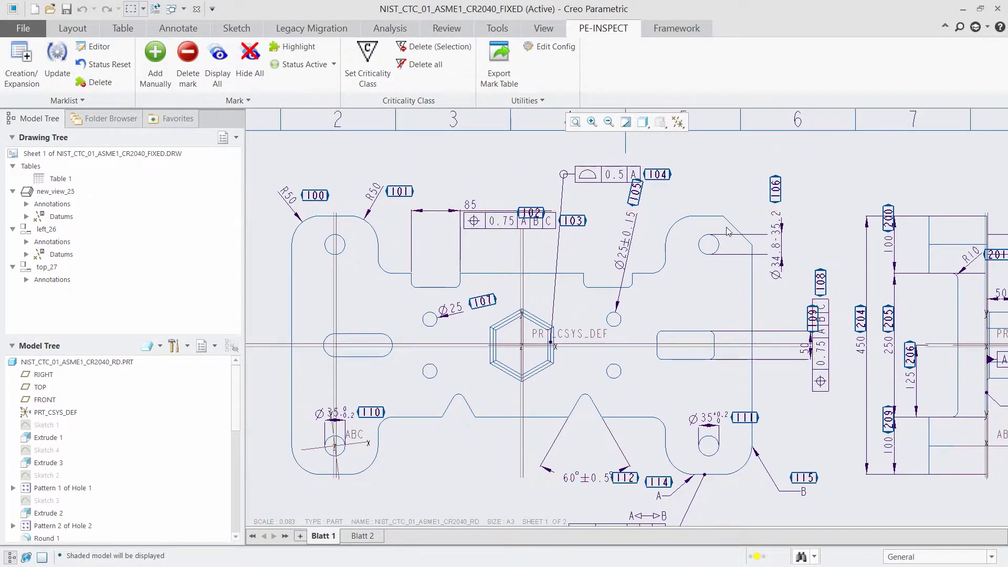
- Pan over the right-hand and lower views' balloons on sheet 1, then show sheet 2's full layout
middle_click_drag(788, 269, 451, 254)
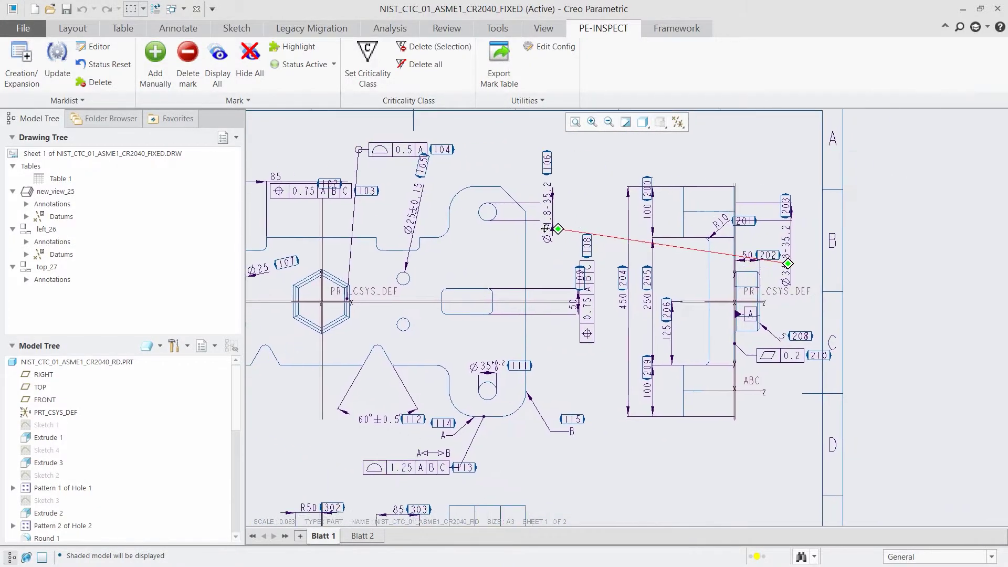
scroll(667, 343, "up", 1)
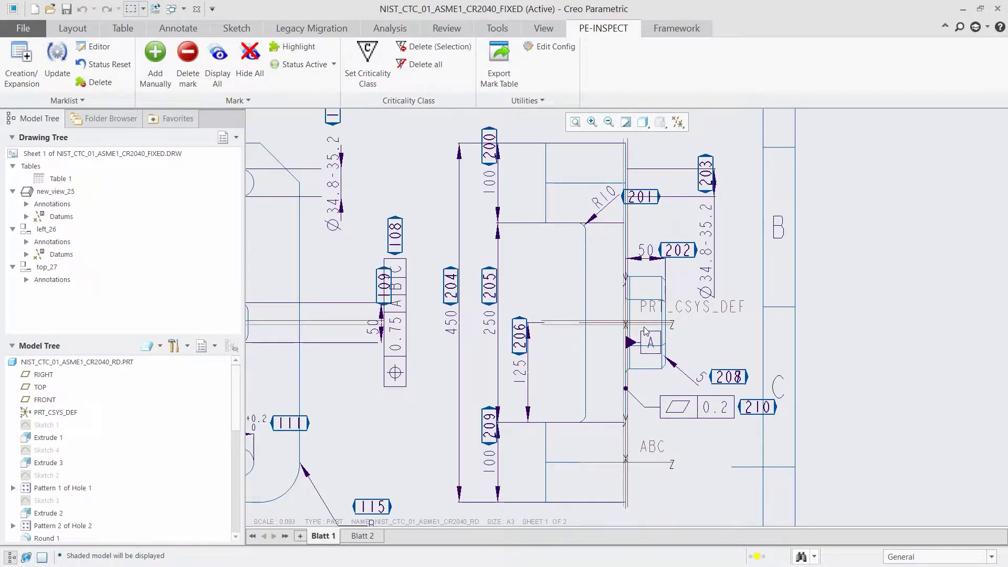
mouse_move(592, 344)
middle_mouse_down()
mouse_move(885, 210)
mouse_move(897, 240)
mouse_move(910, 237)
middle_mouse_up()
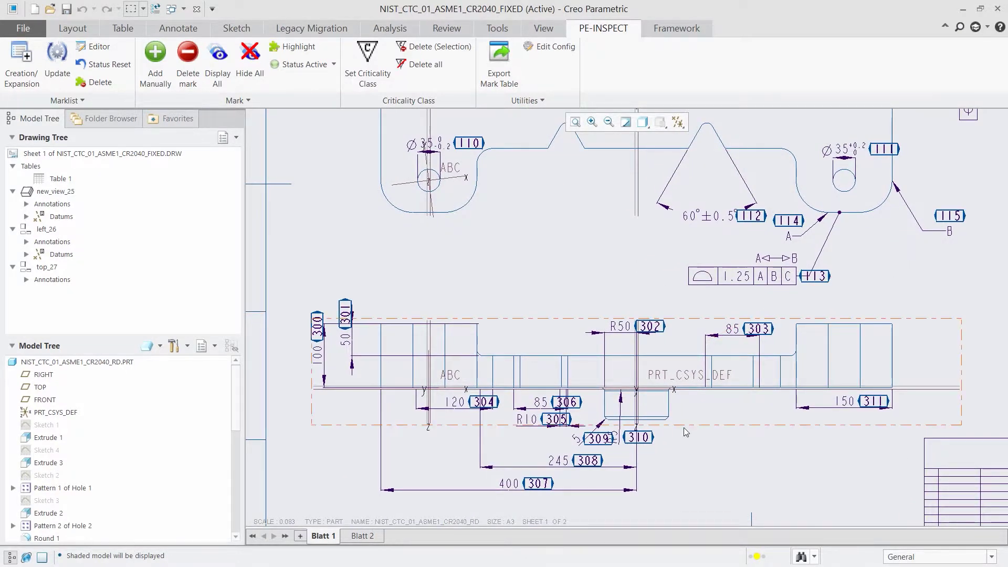
left_click(381, 539)
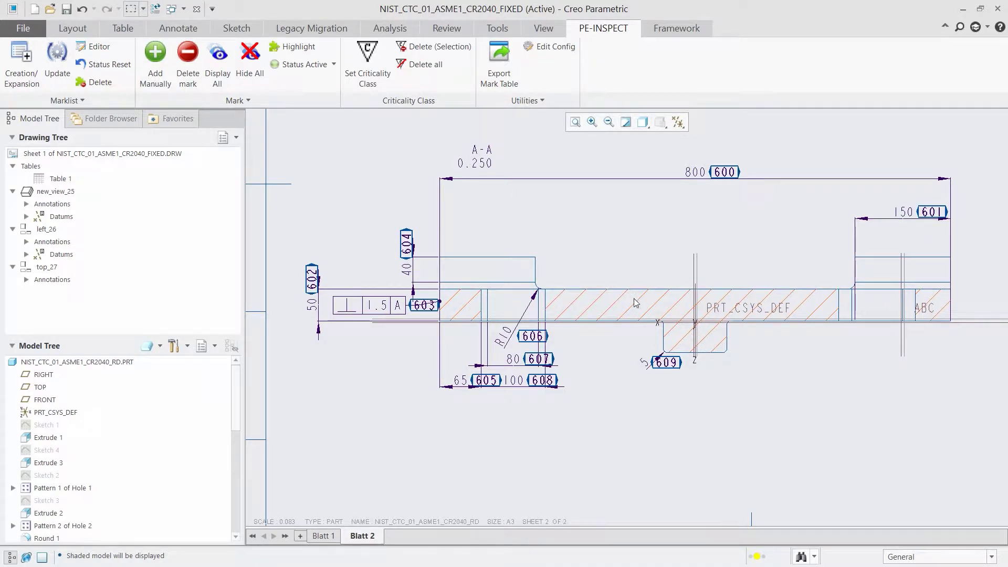
scroll(635, 313, "down", 3)
scroll(637, 311, "down", 2)
middle_click_drag(650, 299, 736, 274)
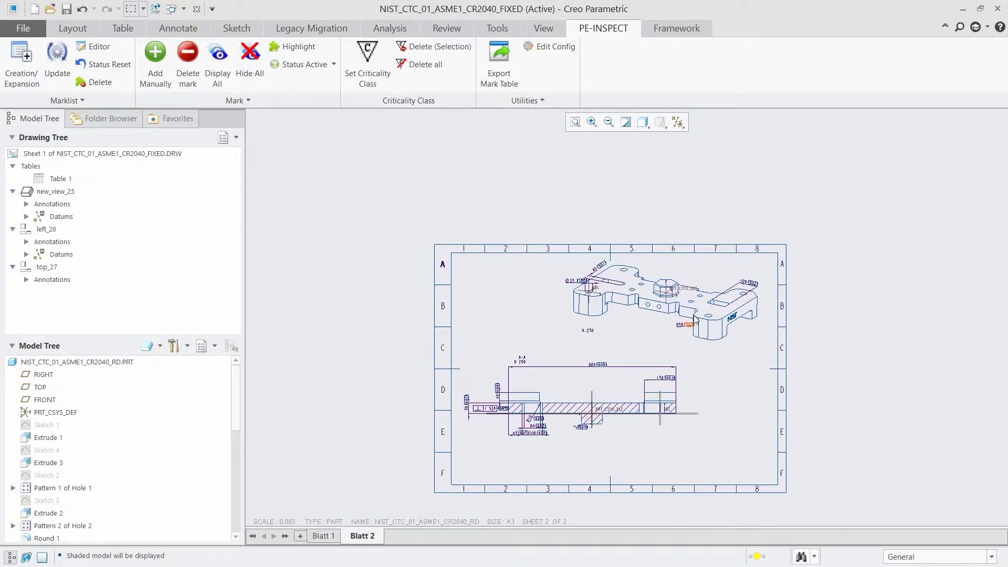
scroll(736, 275, "up", 3)
scroll(733, 277, "up", 3)
scroll(732, 281, "down", 1)
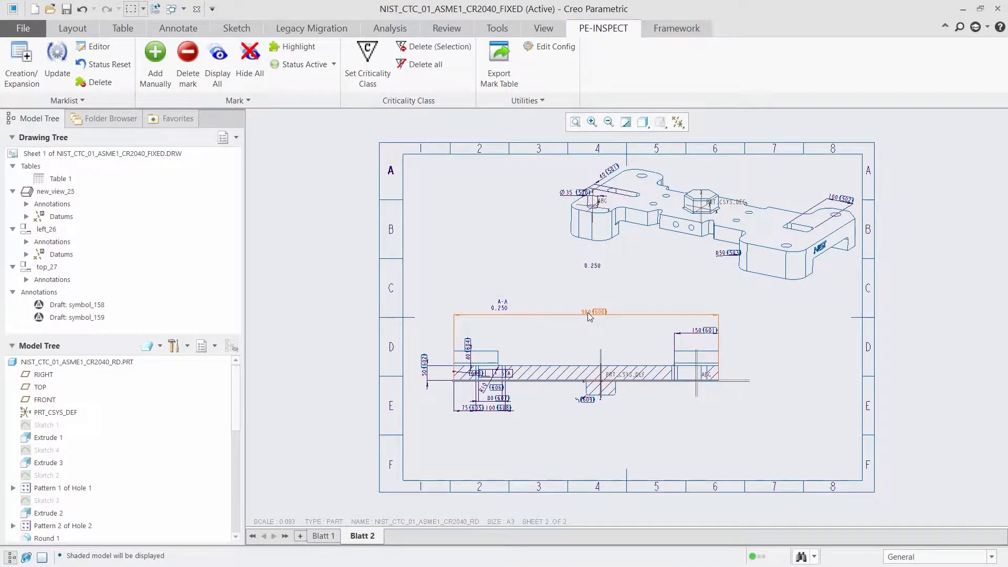
- Change the section's 900 dimension to 800, regenerate the model and update the PE-INSPECT marks
double_click(588, 312)
type("8")
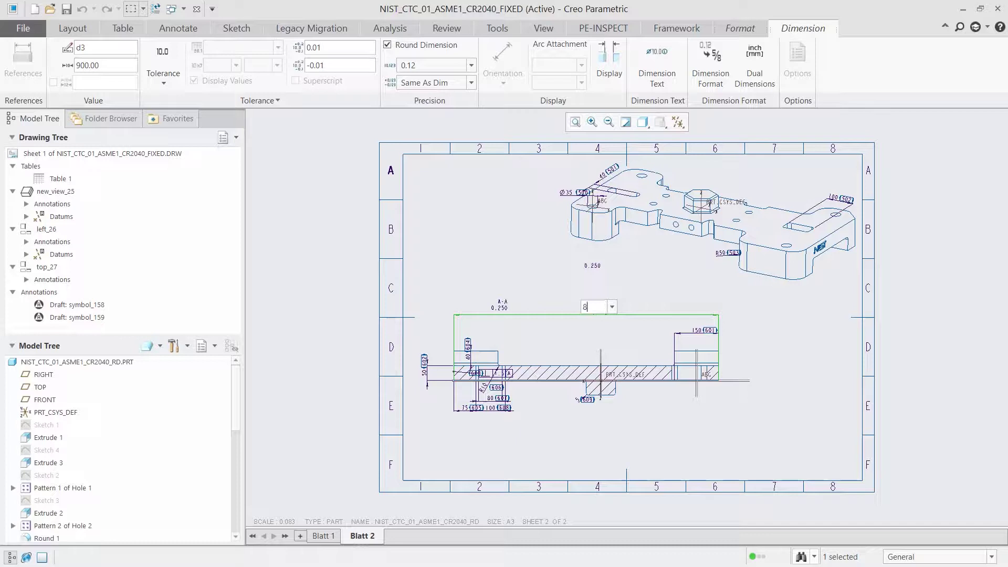
type("00")
key("Return")
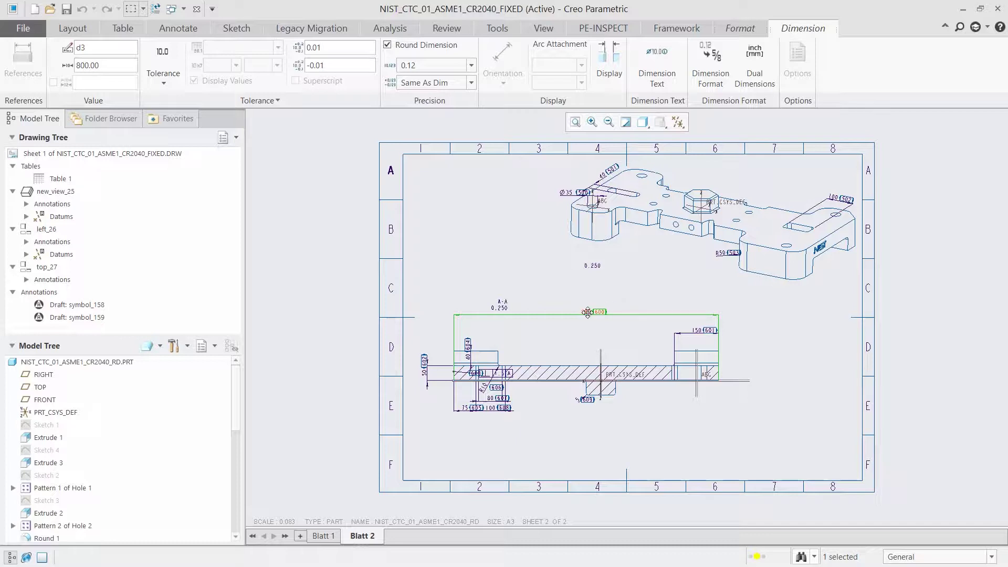
left_click(192, 11)
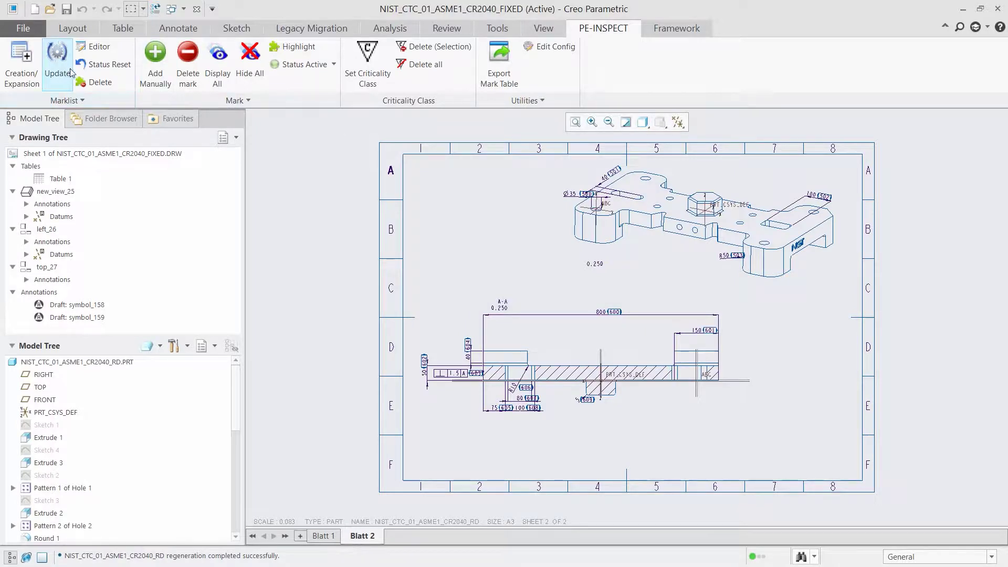
left_click(63, 63)
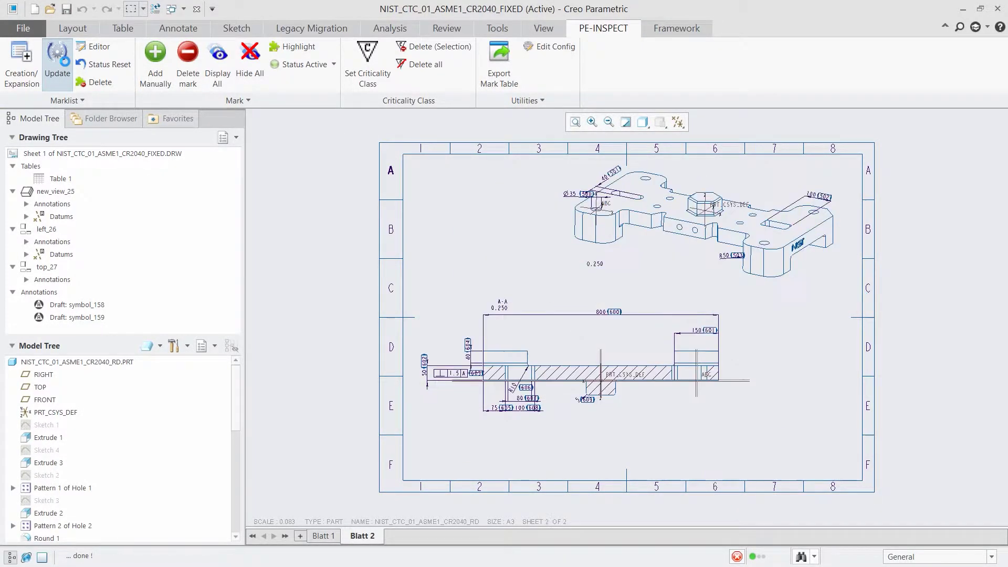
- Bring up the PE-INSPECT Editor's mark list of nominal values and tolerances
left_click(97, 47)
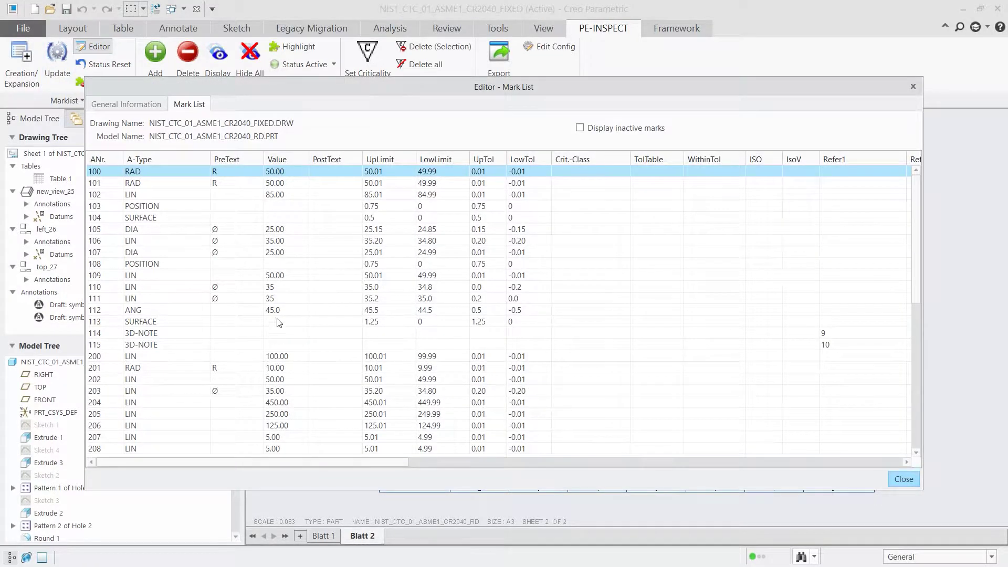
left_click_drag(917, 200, 917, 357)
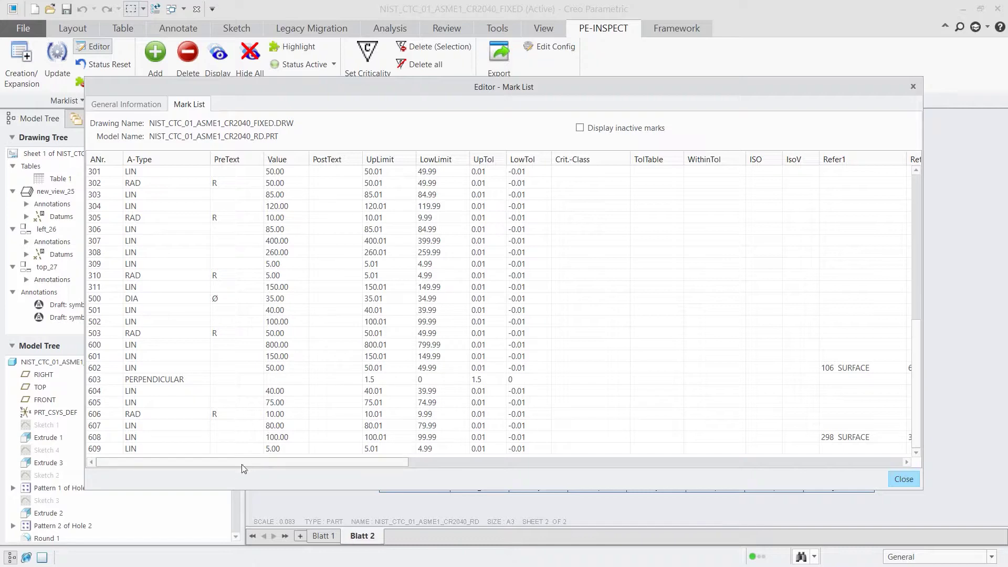
left_click_drag(242, 462, 490, 464)
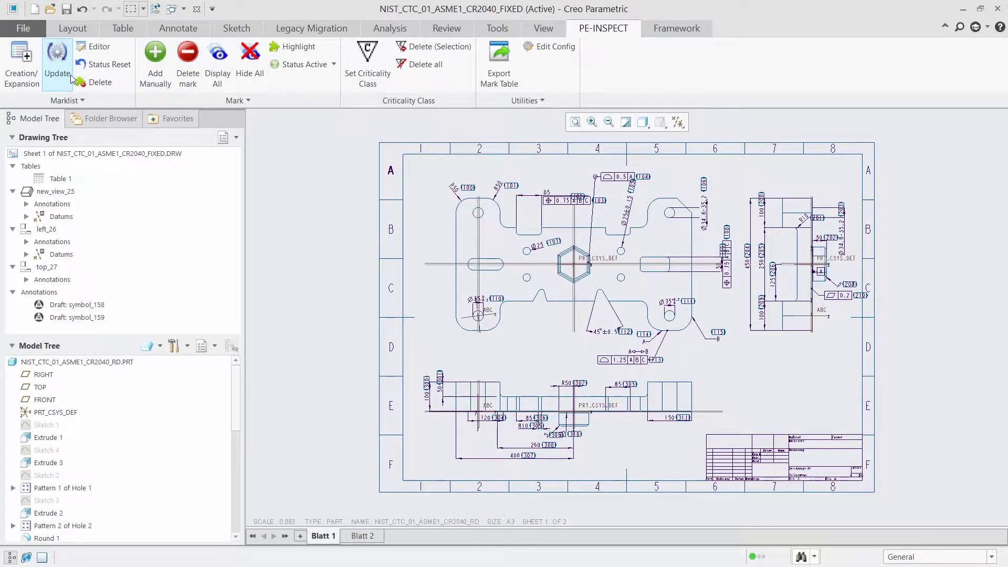
- Export the mark table into the export folder under its default file name
left_click(497, 73)
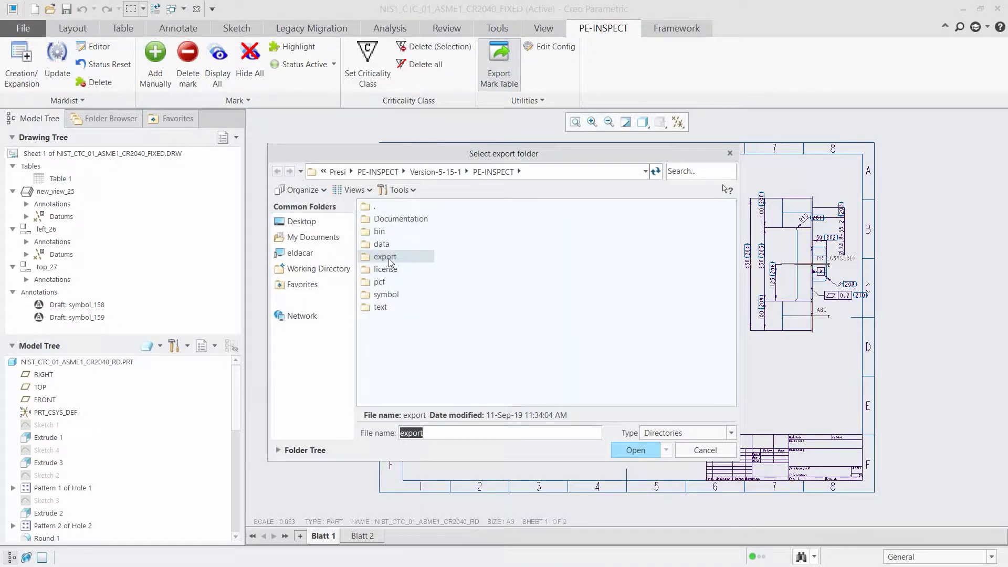
double_click(391, 261)
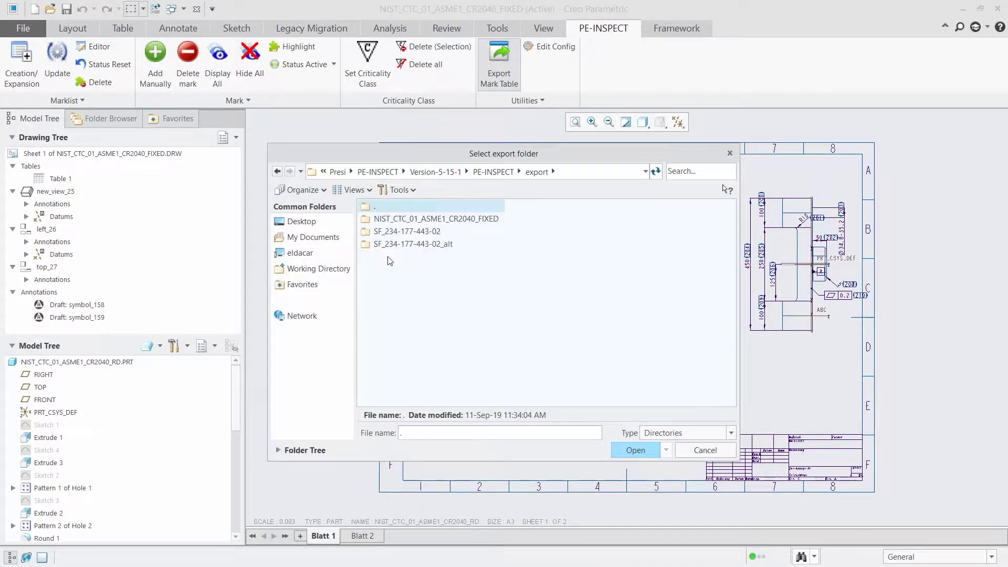
left_click(628, 449)
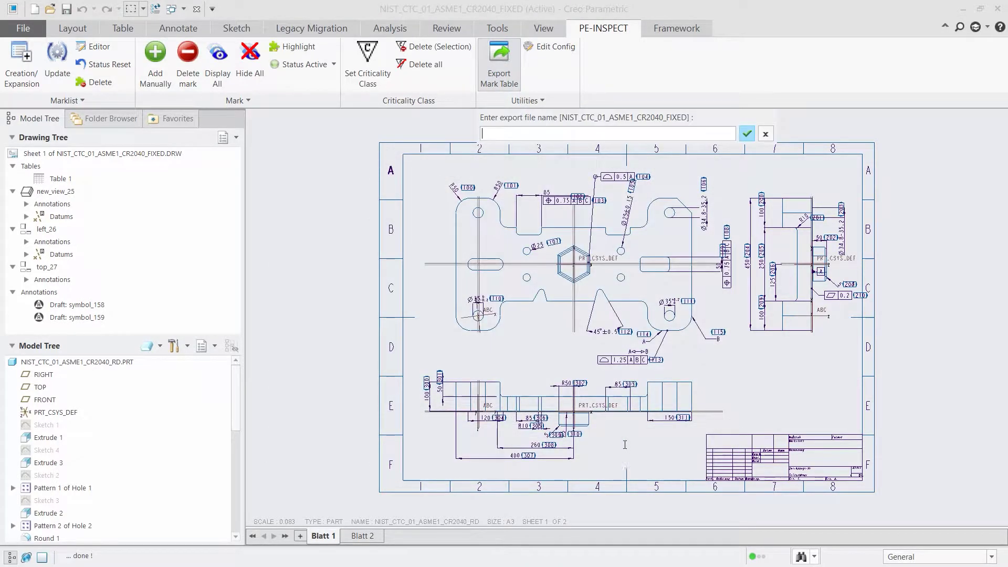
left_click(746, 133)
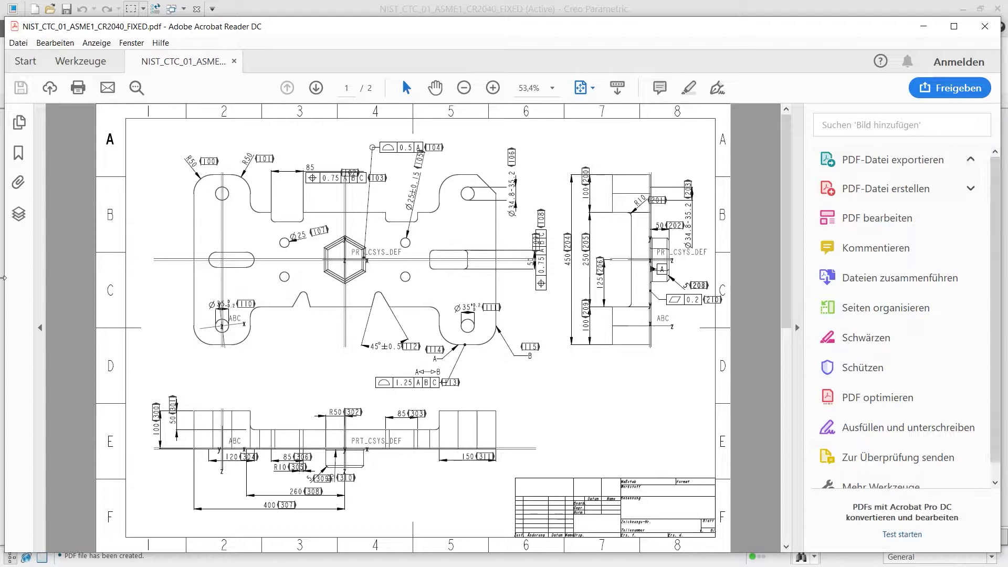
- Hide and re-show the MARK_LABEL layer in Acrobat's layers panel, then minimize the reader
left_click(19, 214)
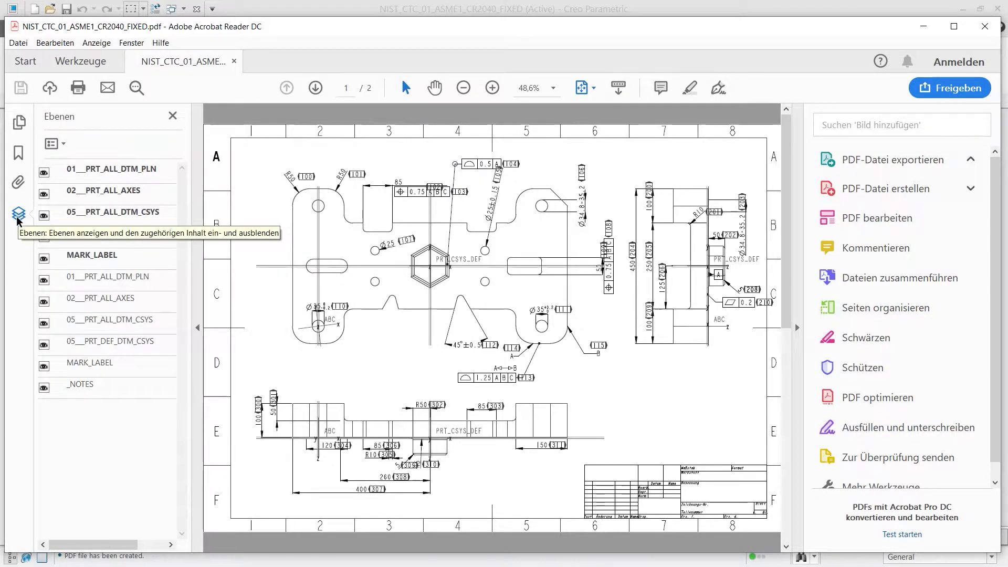
left_click(42, 263)
left_click(44, 259)
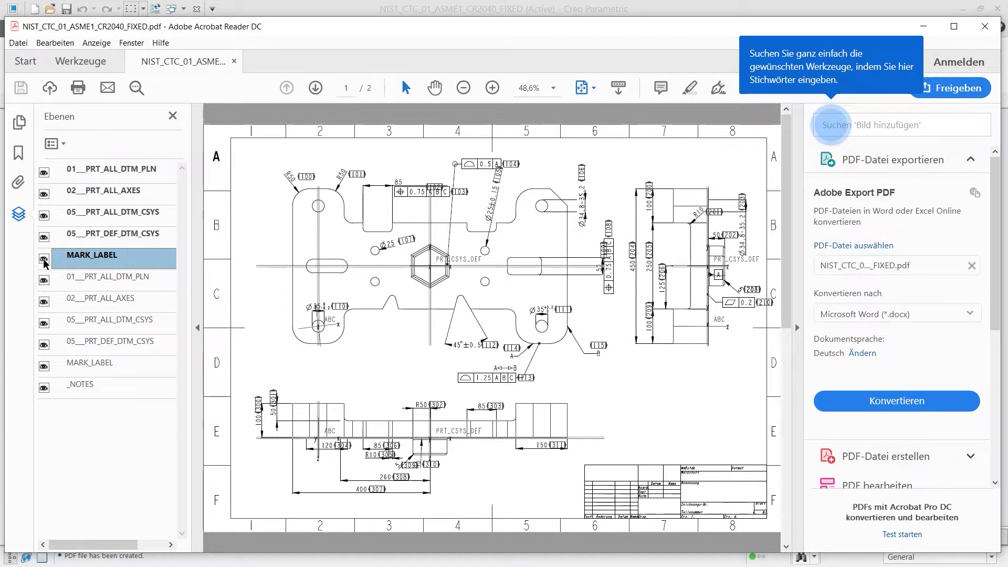
left_click(851, 87)
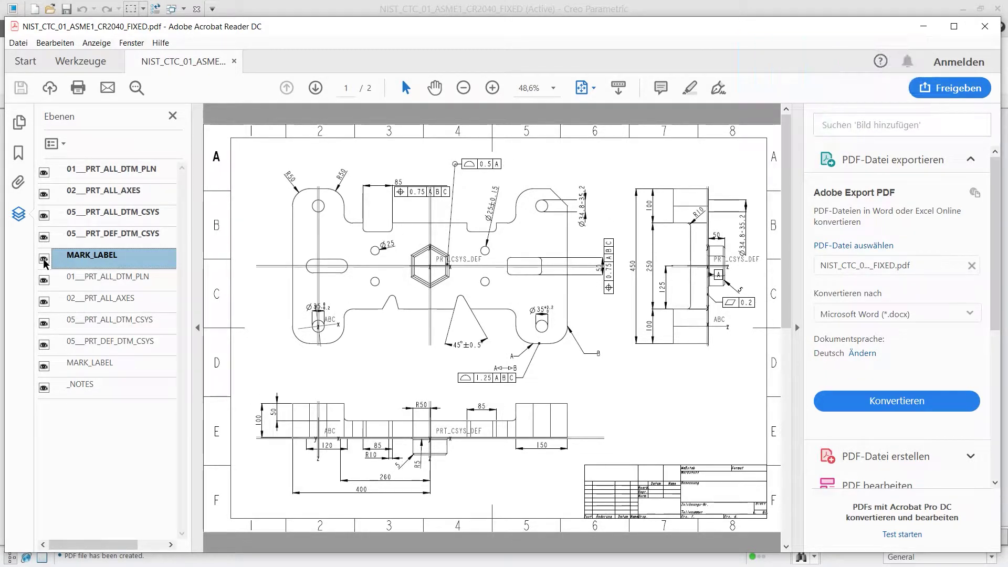
left_click(923, 27)
- Switch to the Excel report and start Import CSV, browsing PTC (F:)\SF-Applikation\Presi\PE-INSPECT
key("alt+Tab")
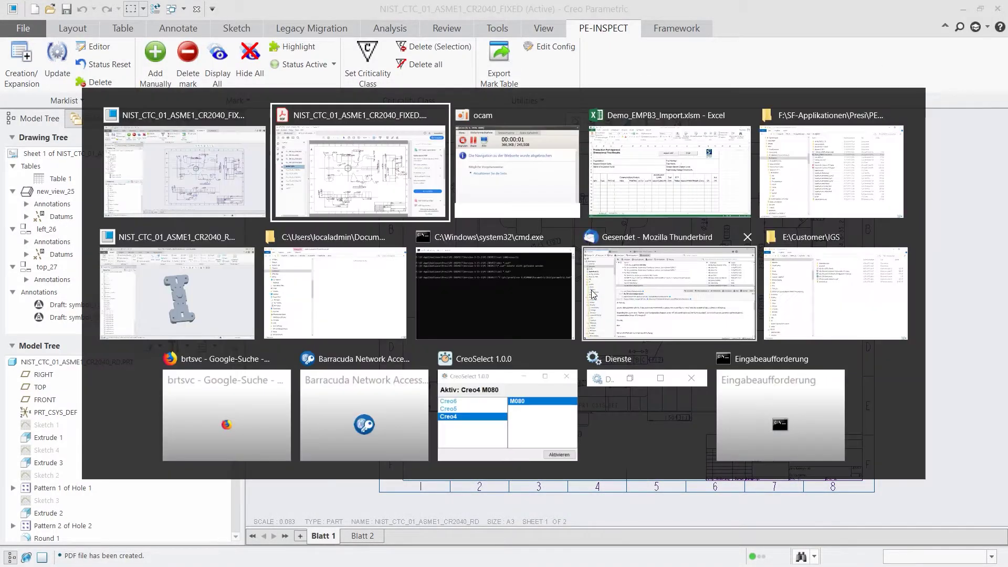
key("alt+Tab")
key("alt+Tab")
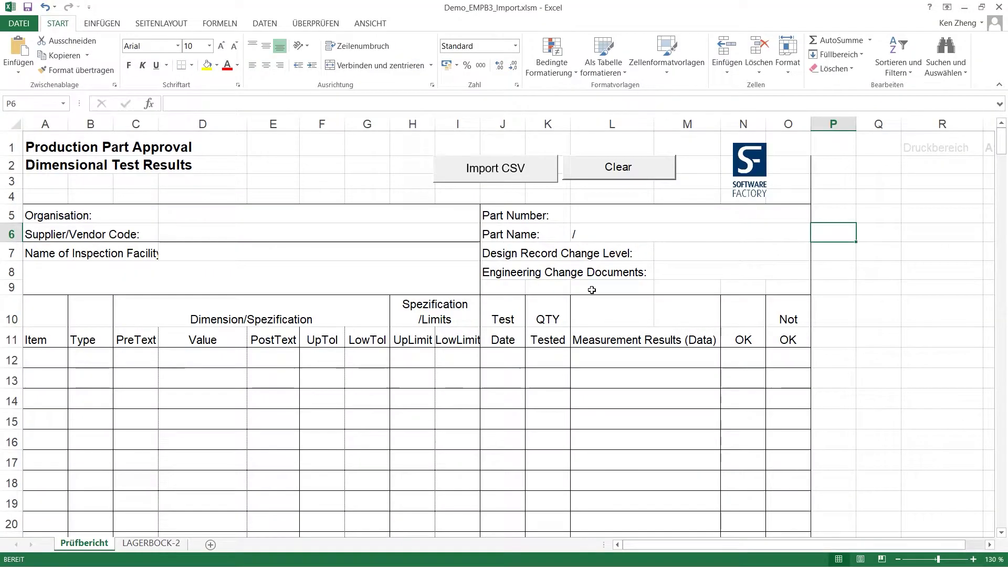
left_click(507, 181)
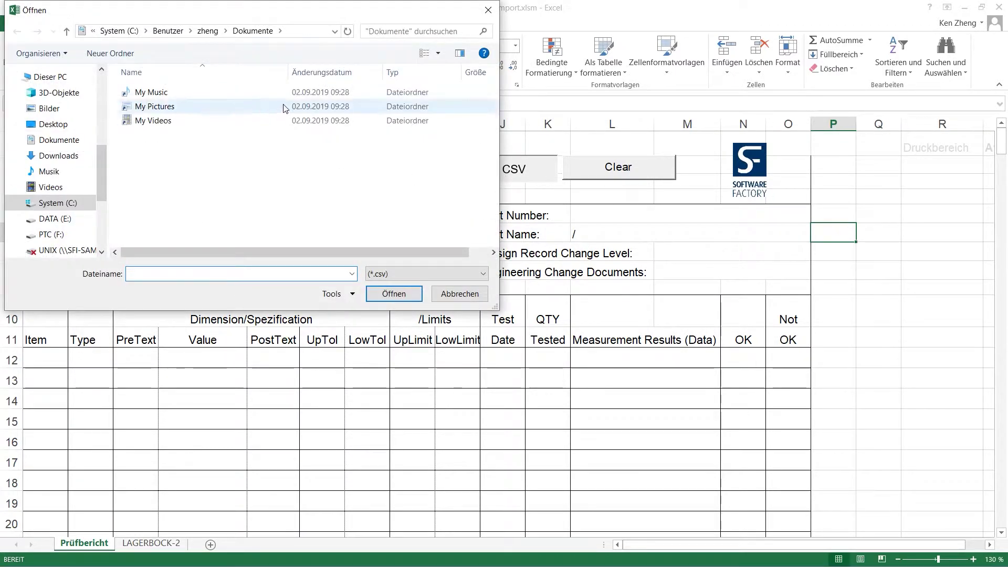
left_click(18, 220)
left_click(18, 103)
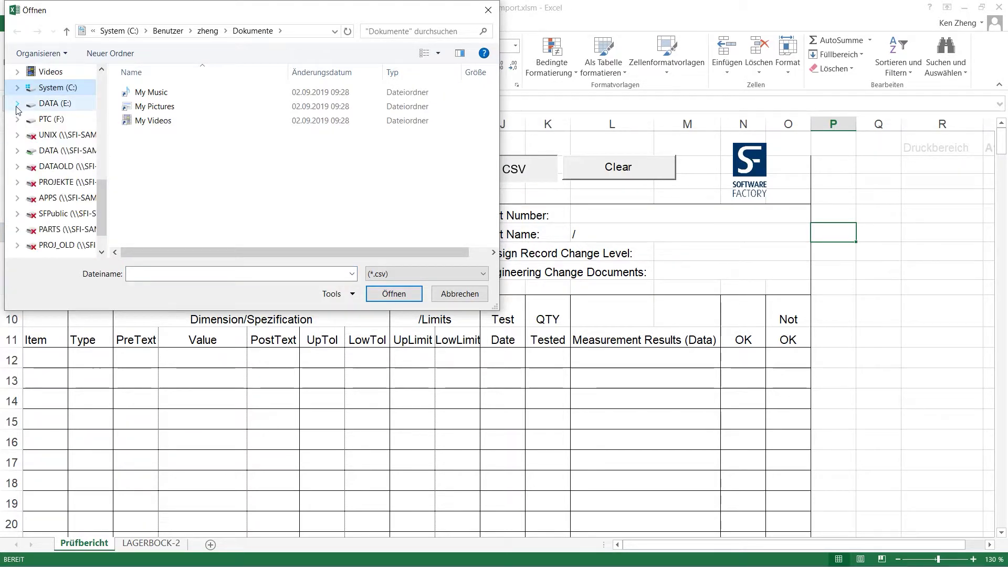
left_click(18, 119)
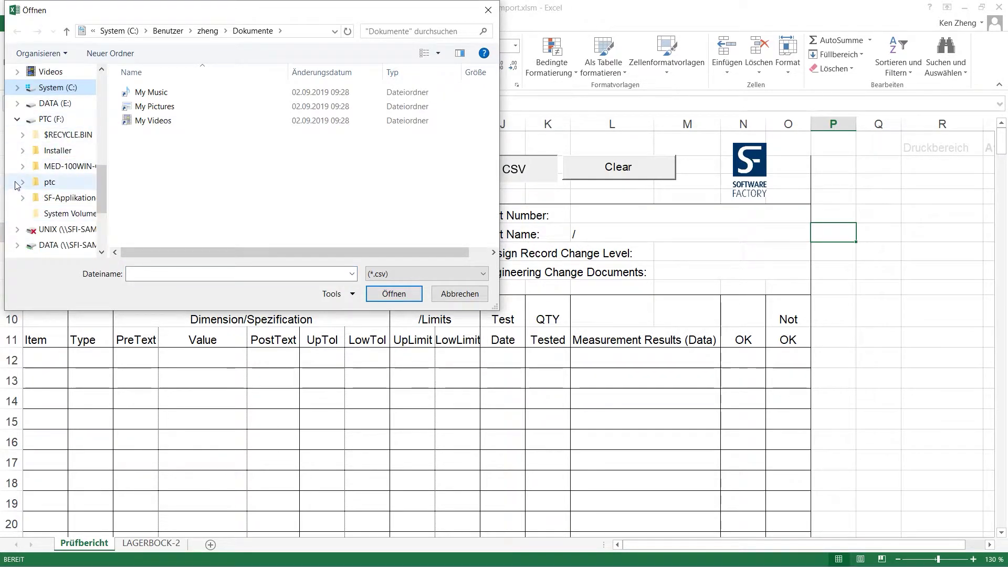
left_click(25, 198)
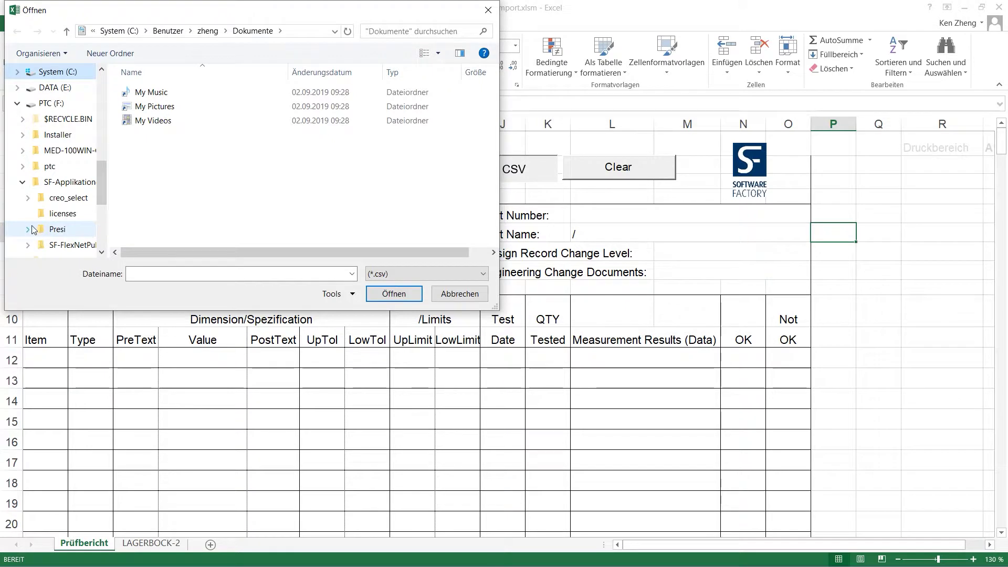
left_click(33, 230)
left_click(33, 182)
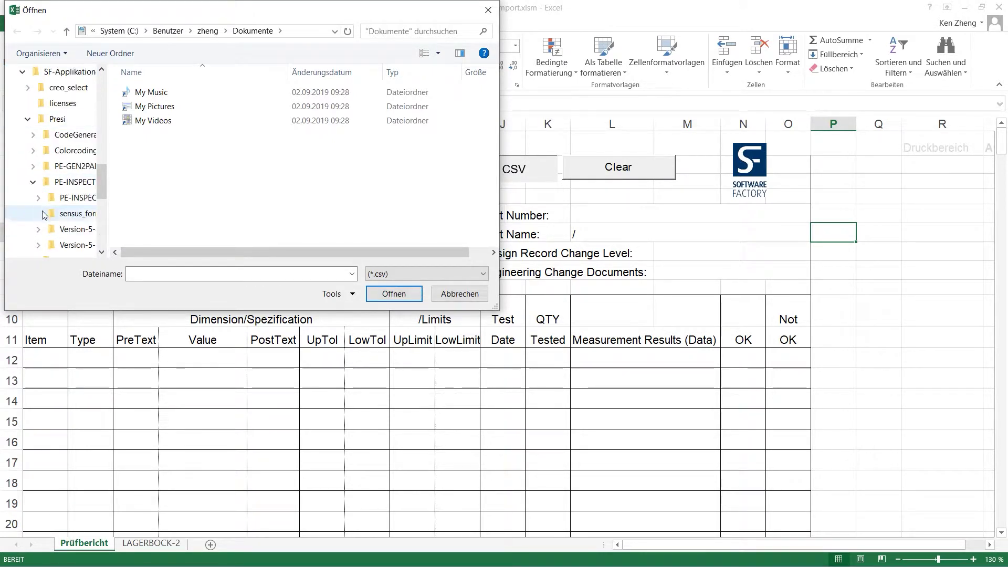
left_click_drag(101, 186, 102, 206)
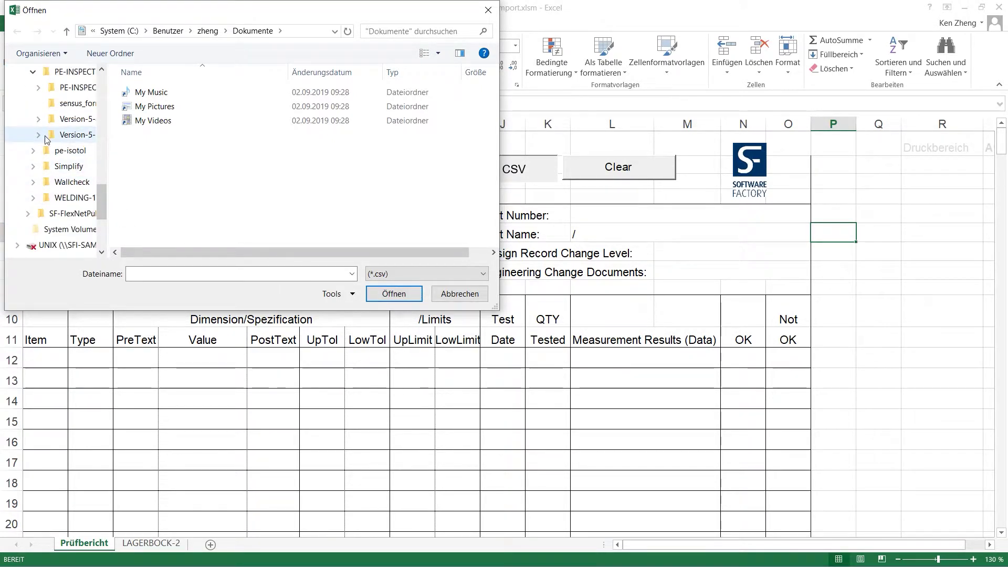
- Continue into the export folder and import NIST_CTC_01_ASME1_CR2040_FIXED.csv into the report
left_click(38, 135)
left_click(43, 151)
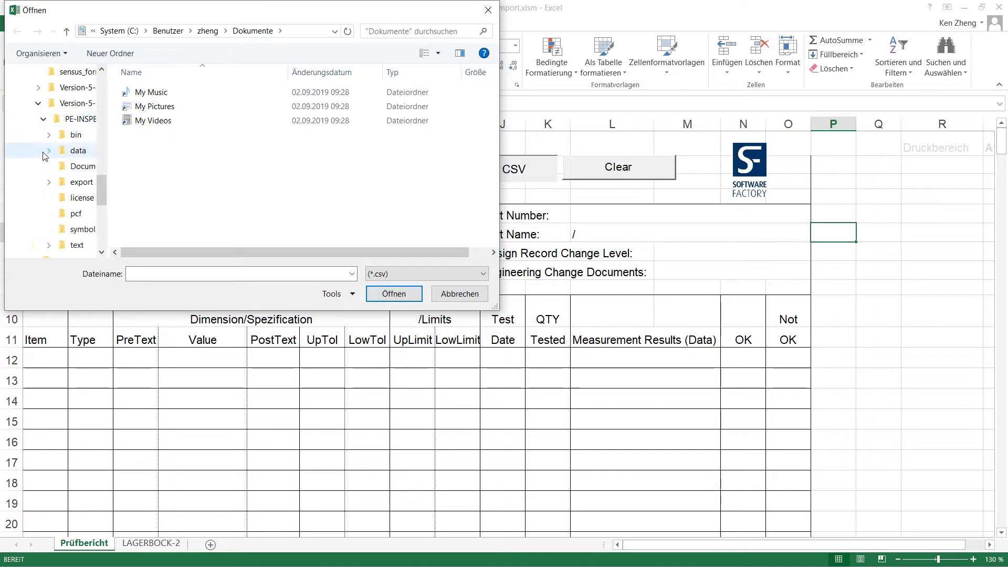
left_click(77, 182)
double_click(188, 93)
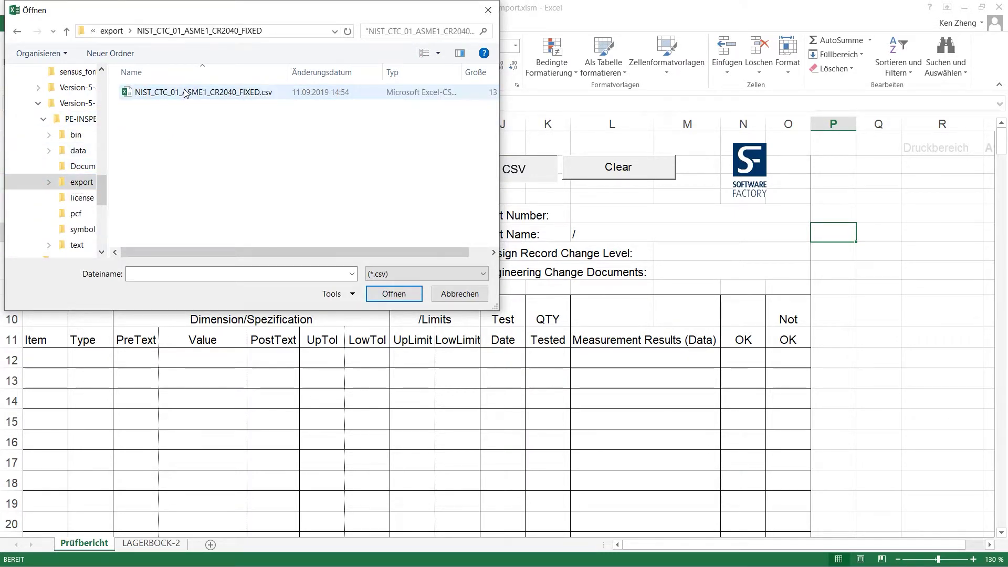
double_click(190, 95)
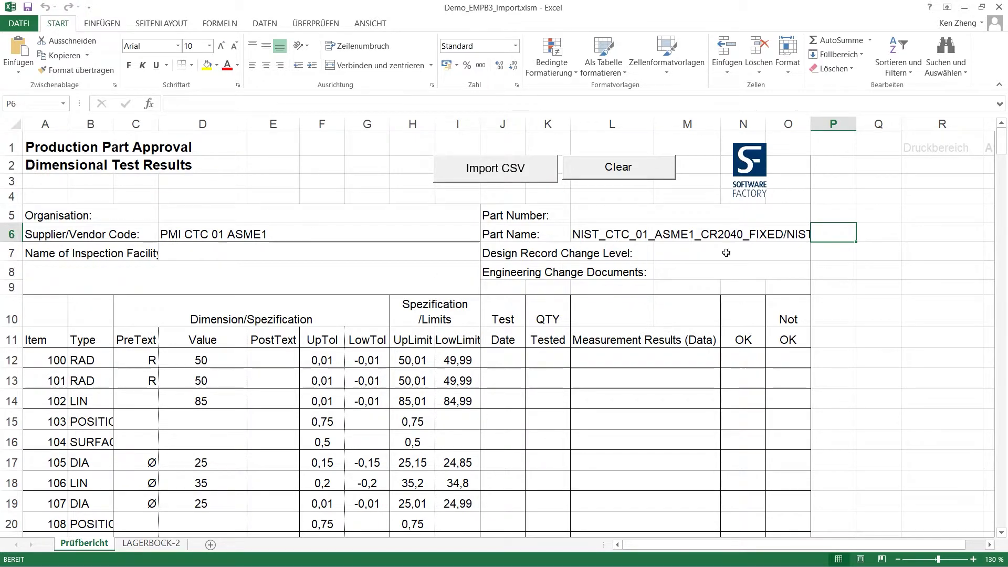
left_click_drag(1003, 147, 1006, 218)
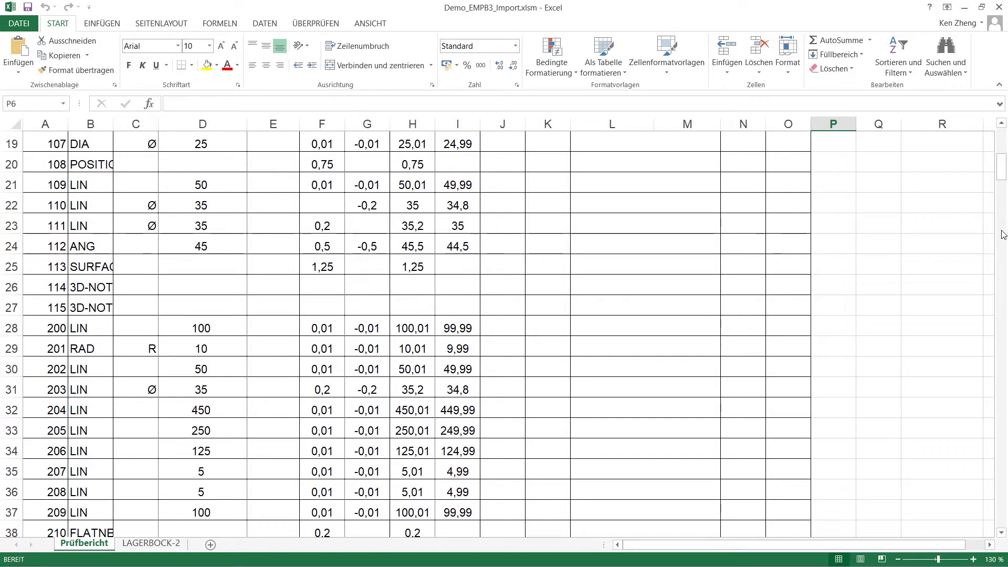
scroll(1006, 224, "down", 7)
scroll(1001, 236, "down", 5)
scroll(1005, 270, "down", 1)
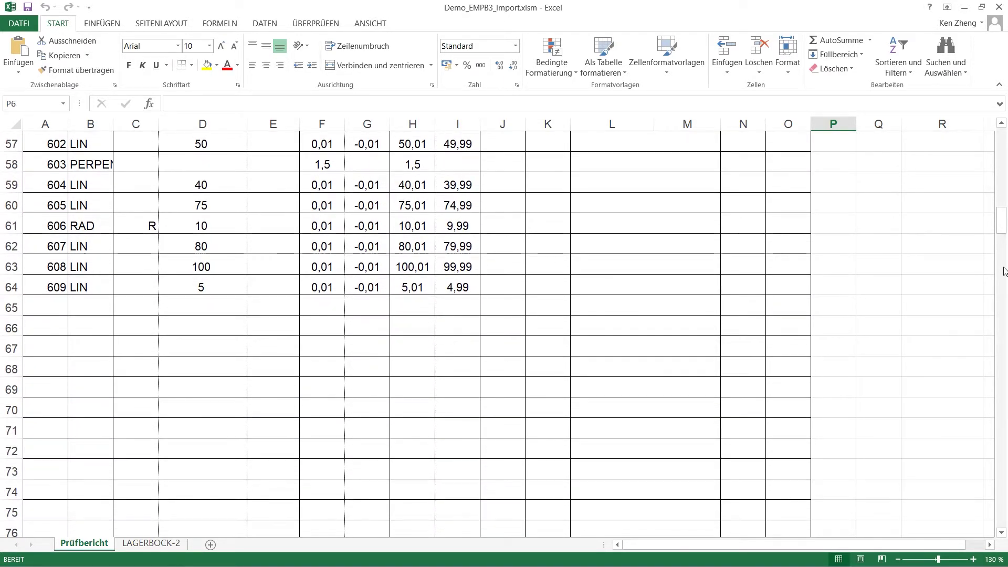
left_click_drag(998, 229, 1000, 150)
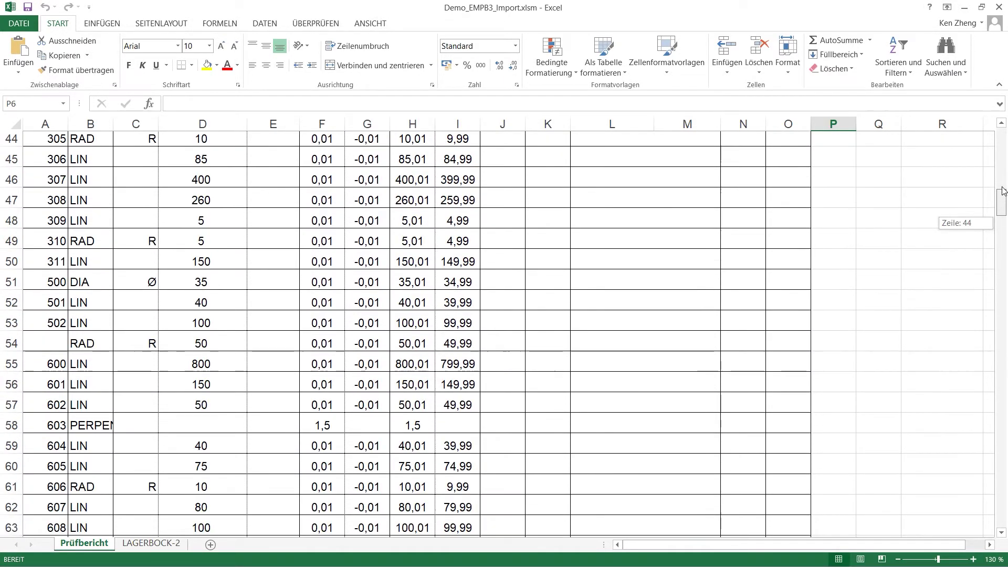